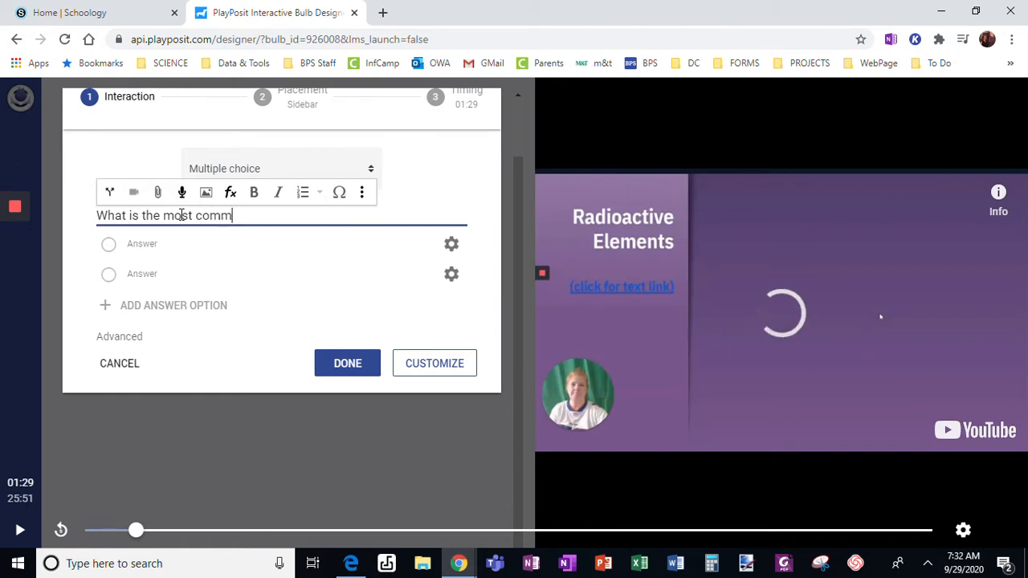
Complete the multiple choice question text as "What is the most common element by mass in the human body?".
{"action": "key", "text": "BackSpace"}
{"action": "type", "text": "on elemetn"}
{"action": "key", "text": "BackSpace"}
{"action": "type", "text": "b"}
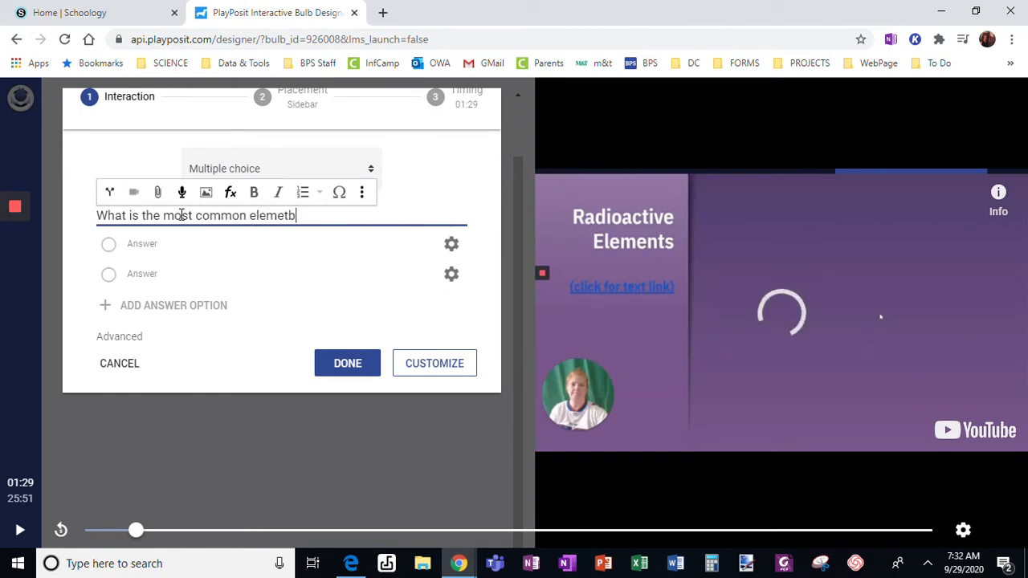
{"action": "type", "text": "  by mass in t"}
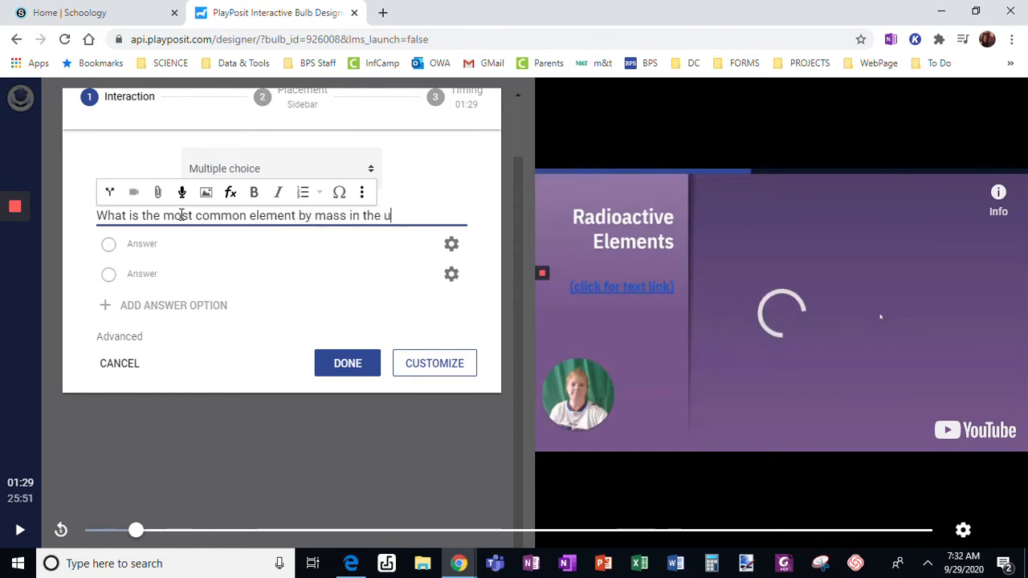
{"action": "type", "text": "he human body?"}
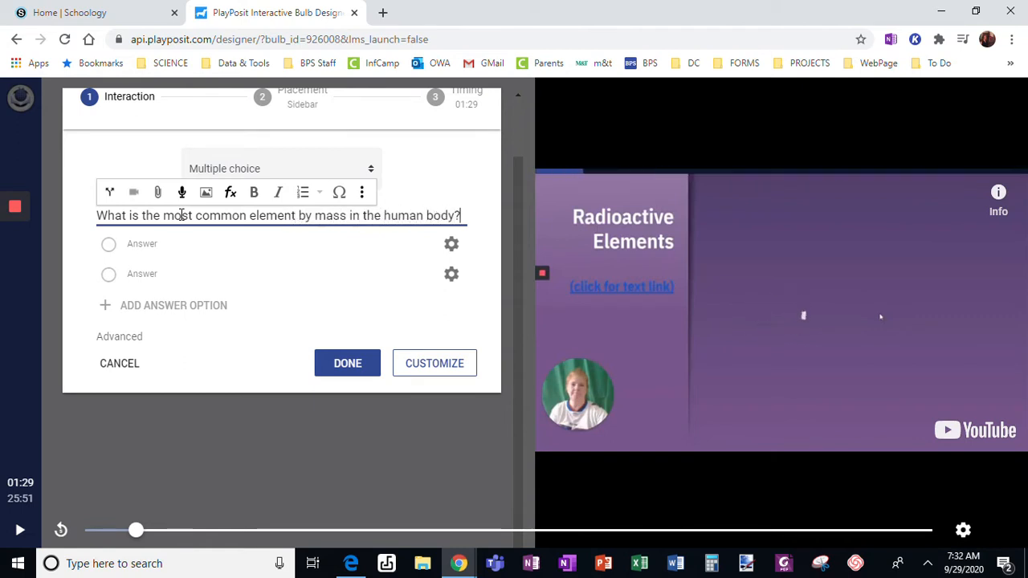
Fill in the four answer options C, H, N and O, adding two extra answer options.
{"action": "left_click", "coordinate": [160, 239]}
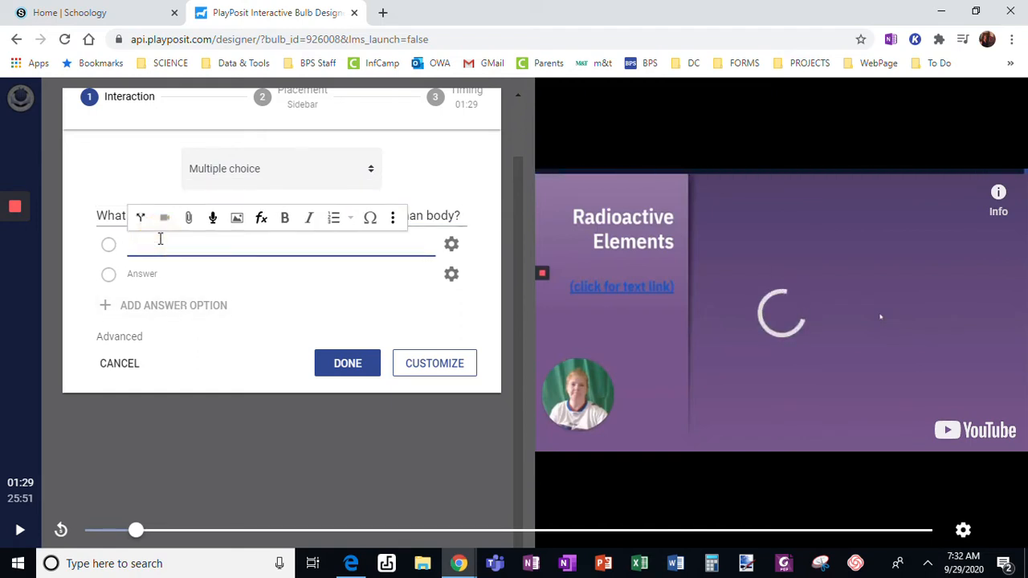
{"action": "type", "text": "O"}
{"action": "left_click", "coordinate": [153, 273]}
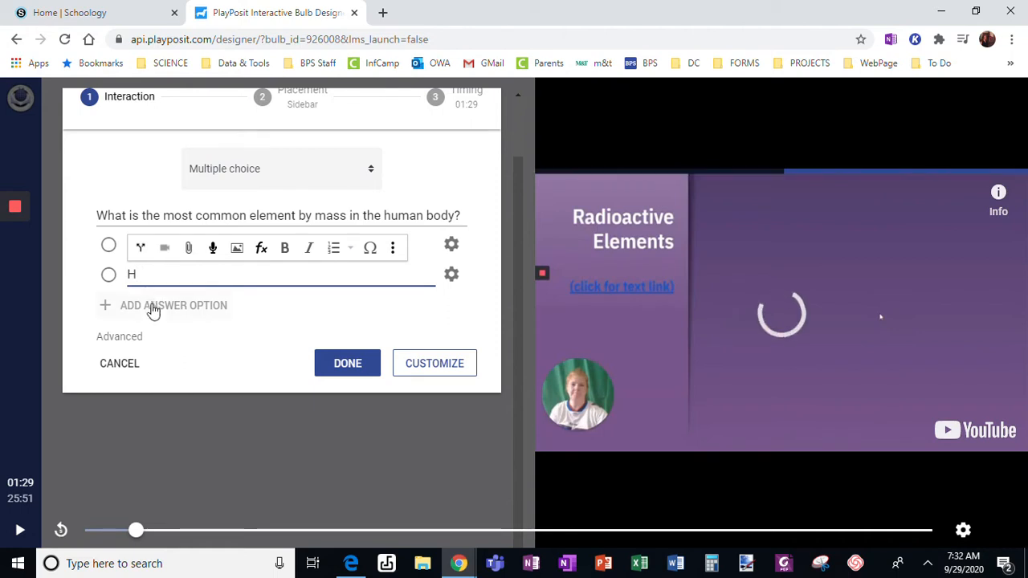
{"action": "left_click", "coordinate": [152, 305]}
{"action": "left_click", "coordinate": [181, 306]}
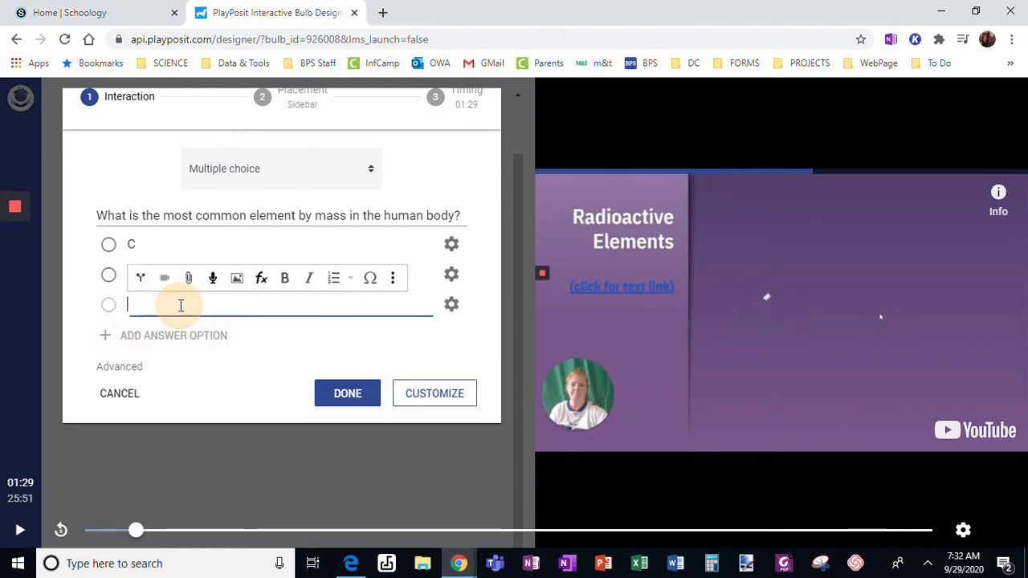
{"action": "left_click", "coordinate": [147, 335]}
{"action": "left_click", "coordinate": [164, 339]}
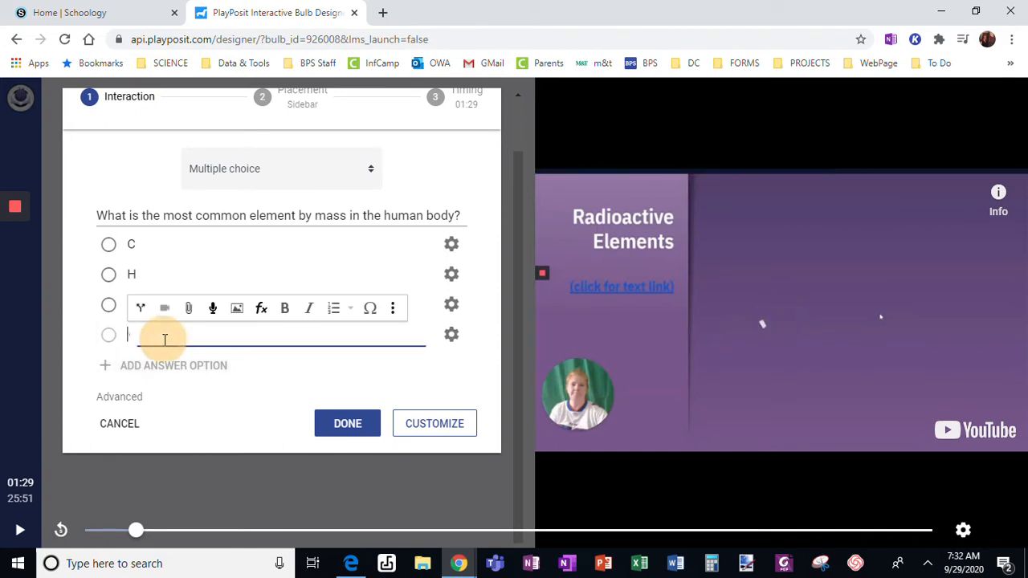
{"action": "type", "text": "O"}
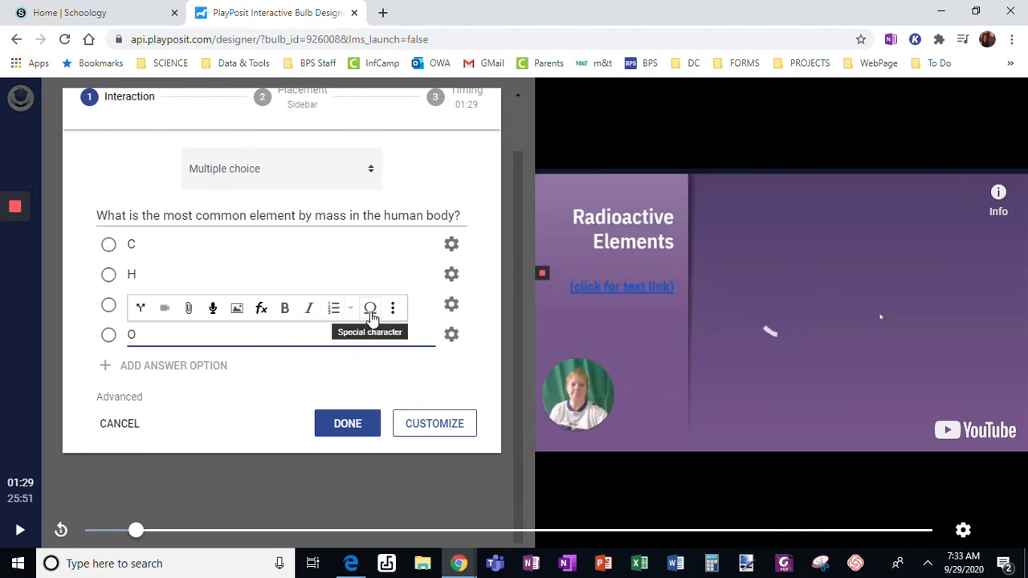
Look over the special characters and the additional editing commands available for the answer text.
{"action": "left_click", "coordinate": [369, 309]}
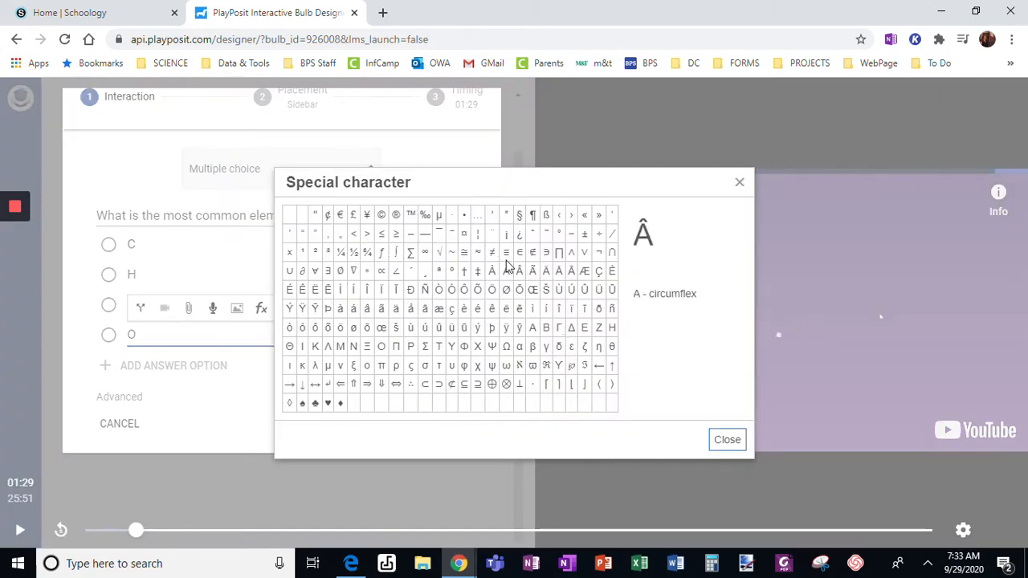
{"action": "left_click", "coordinate": [726, 440]}
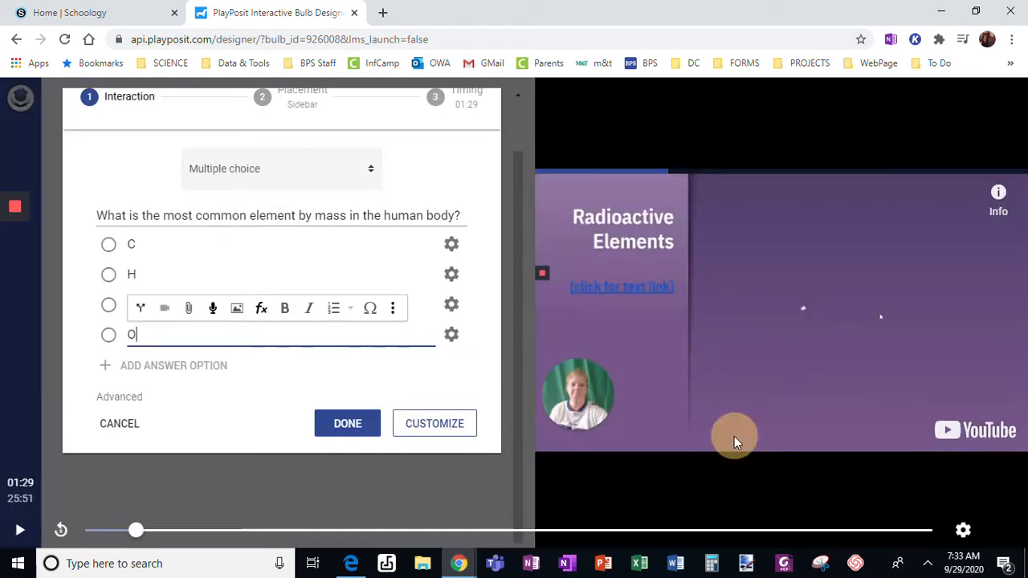
{"action": "left_click", "coordinate": [393, 312]}
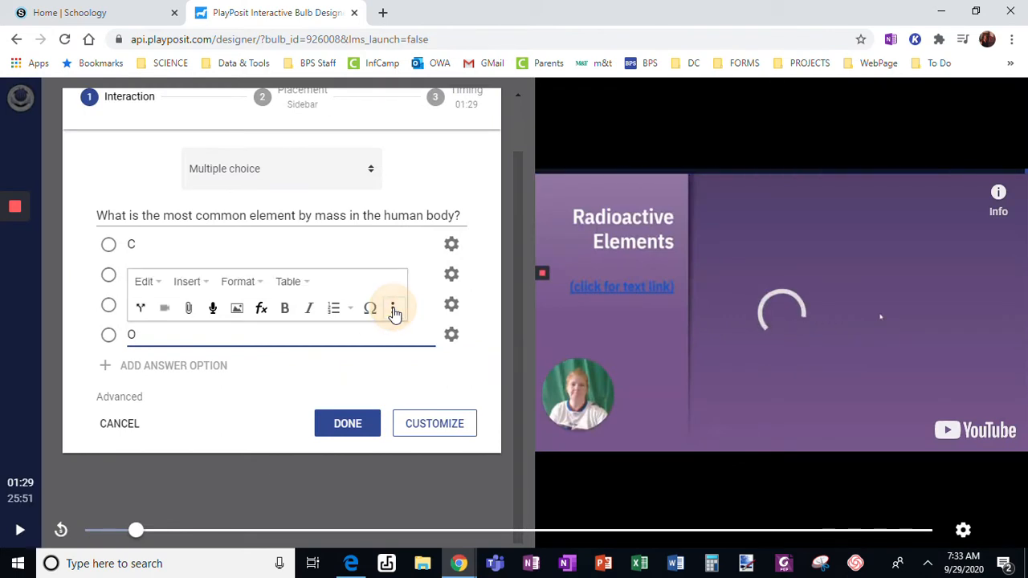
{"action": "left_click", "coordinate": [145, 282]}
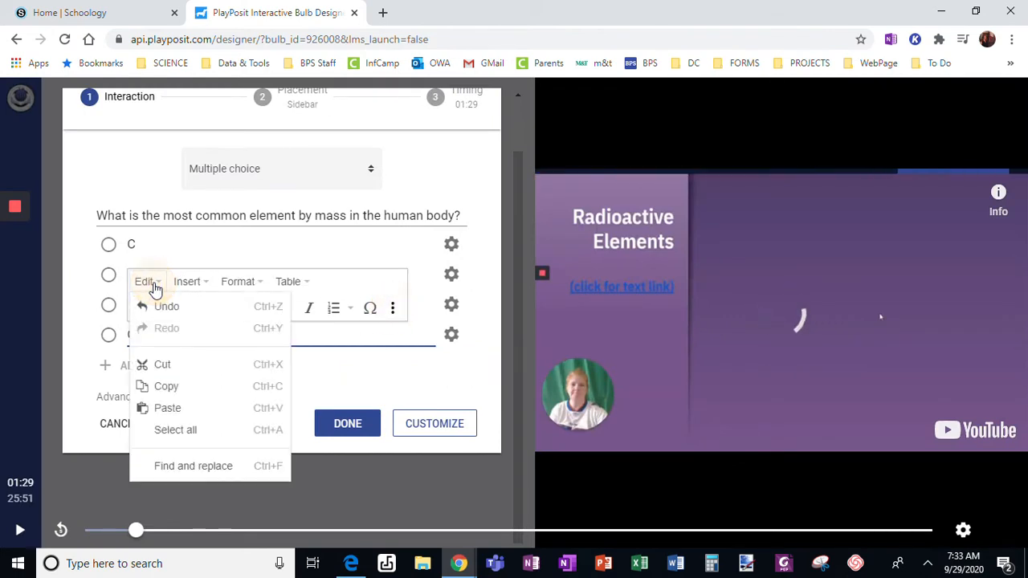
{"action": "left_click", "coordinate": [394, 312]}
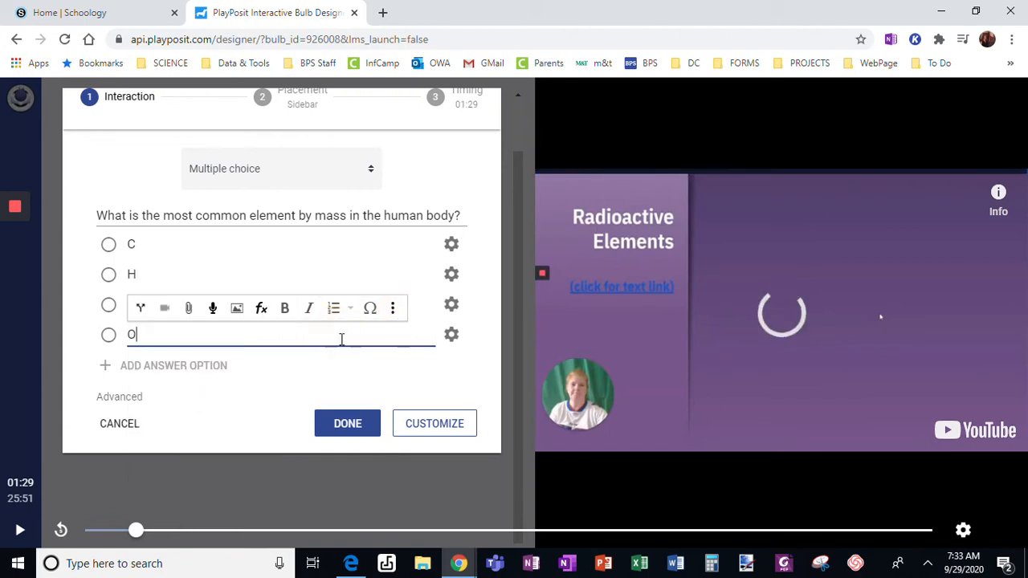
{"action": "left_click", "coordinate": [243, 259]}
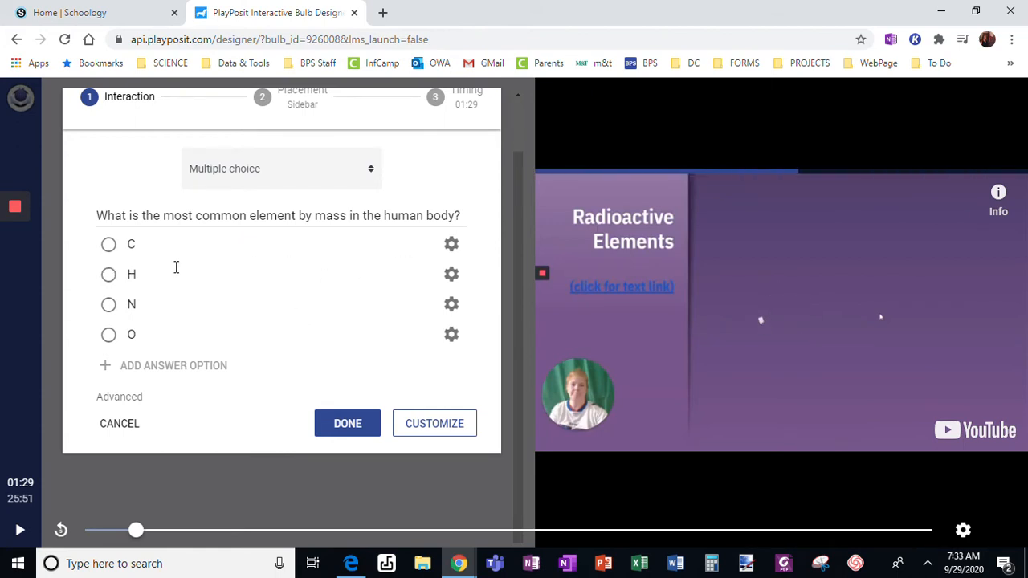
Mark O as the correct answer and check the settings offered for the individual answers.
{"action": "left_click", "coordinate": [110, 338]}
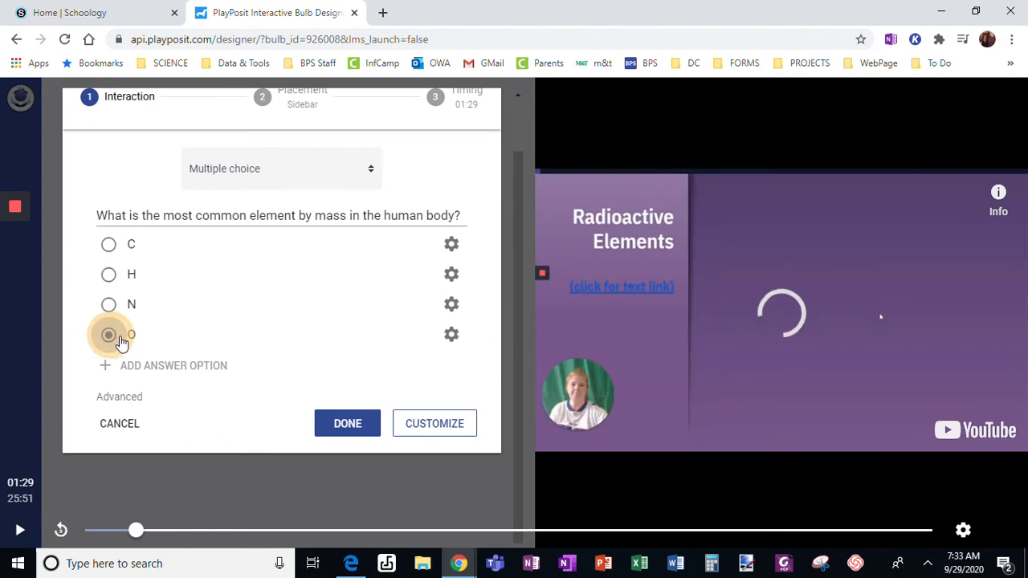
{"action": "left_click", "coordinate": [450, 304]}
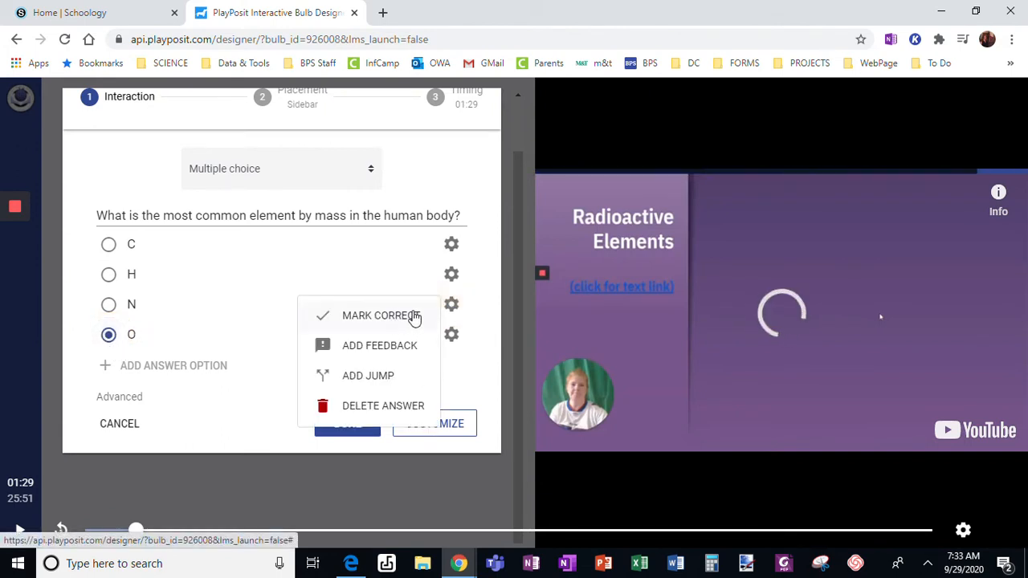
{"action": "left_click", "coordinate": [488, 305]}
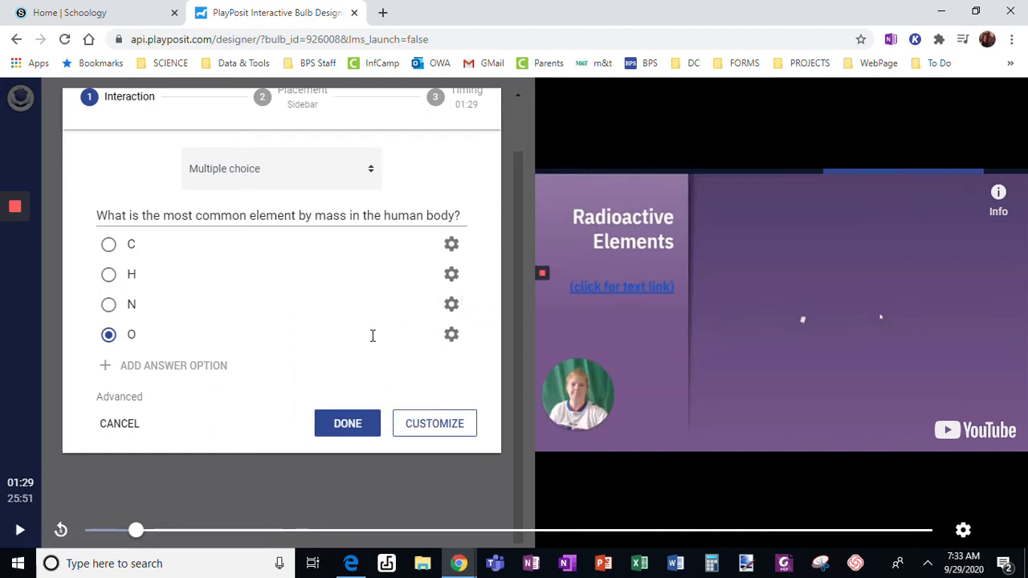
{"action": "left_click", "coordinate": [452, 336]}
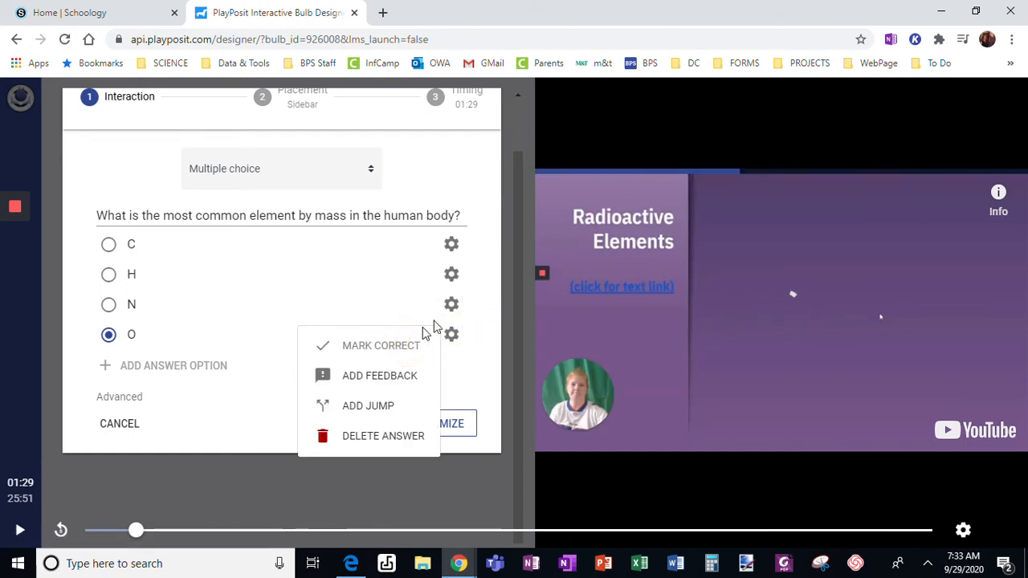
{"action": "scroll", "coordinate": [417, 333], "scroll_direction": "down", "scroll_amount": 1}
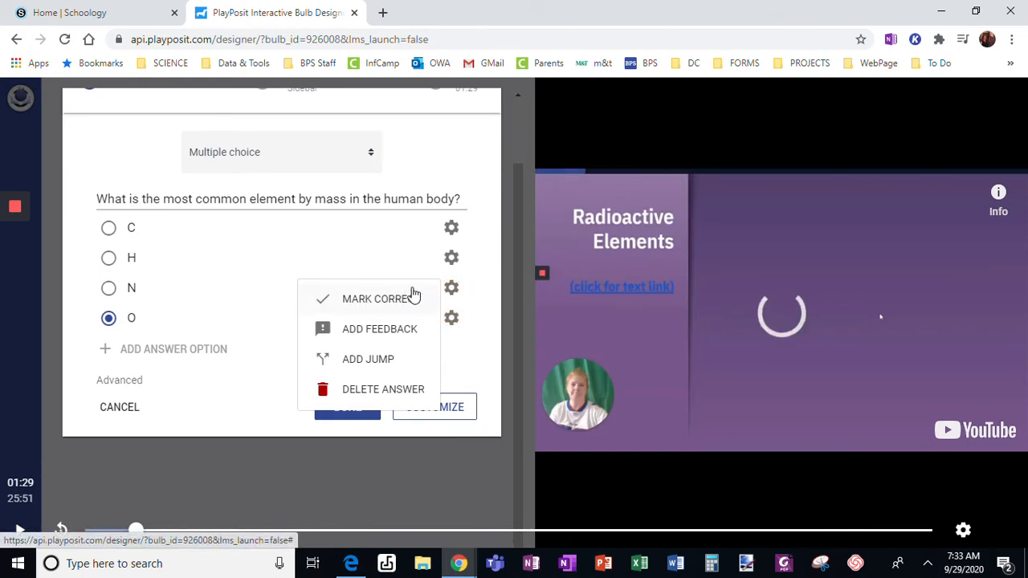
{"action": "left_click", "coordinate": [110, 321]}
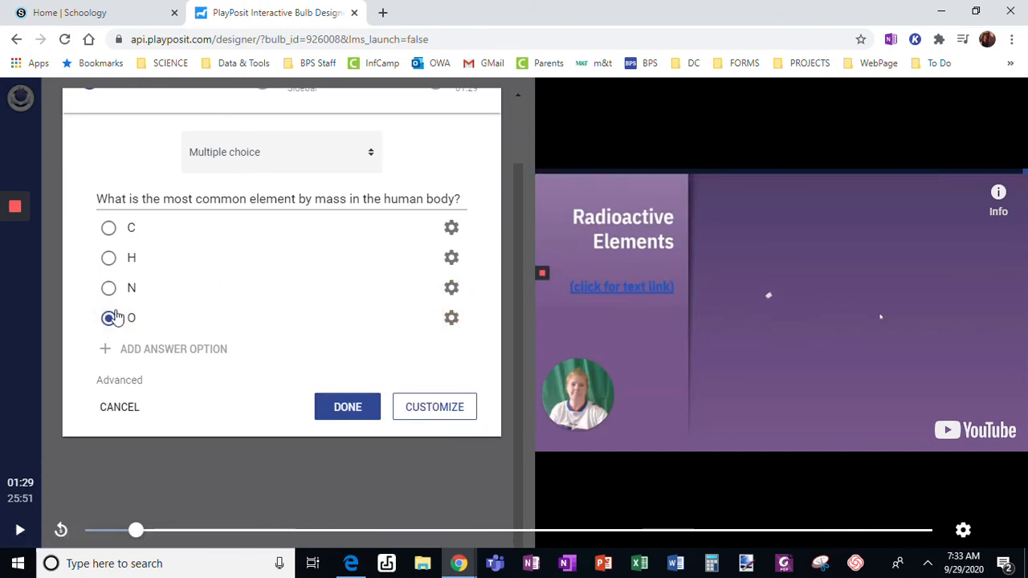
Enable the advanced options "Randomize answer order" and "Hide correct answer if not selected", and finish the question.
{"action": "left_click", "coordinate": [117, 381]}
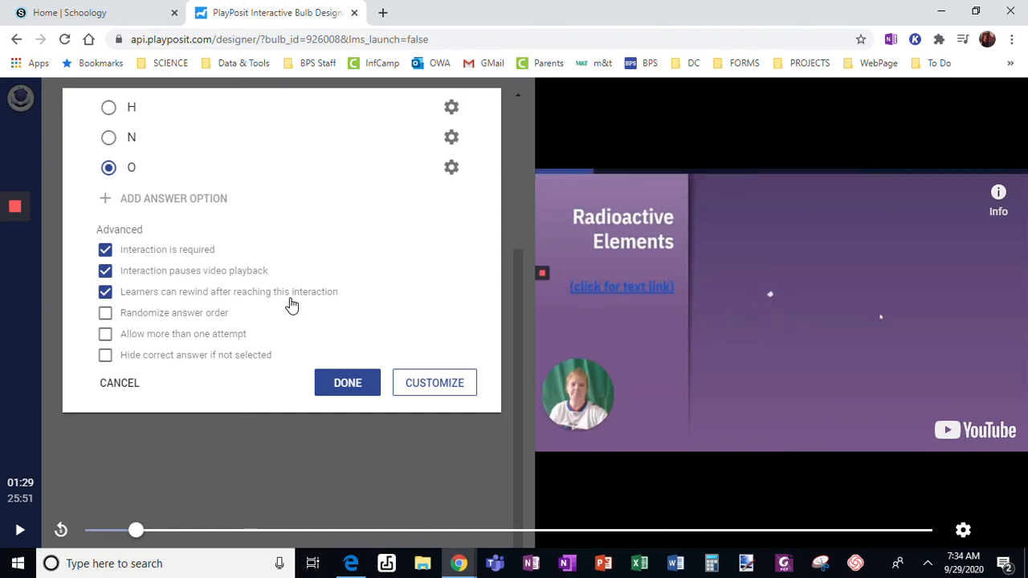
{"action": "left_click", "coordinate": [104, 313]}
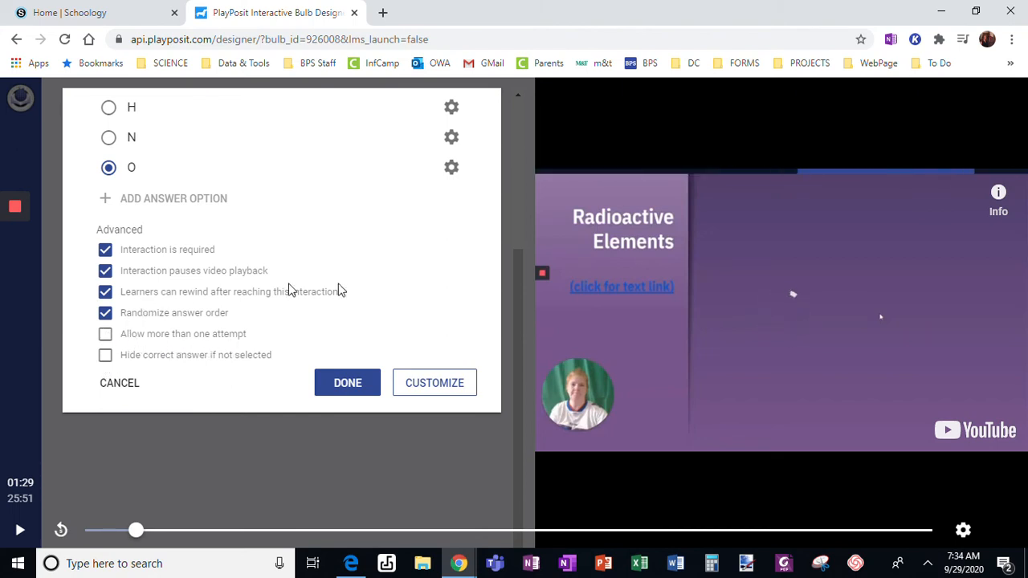
{"action": "left_click", "coordinate": [106, 357]}
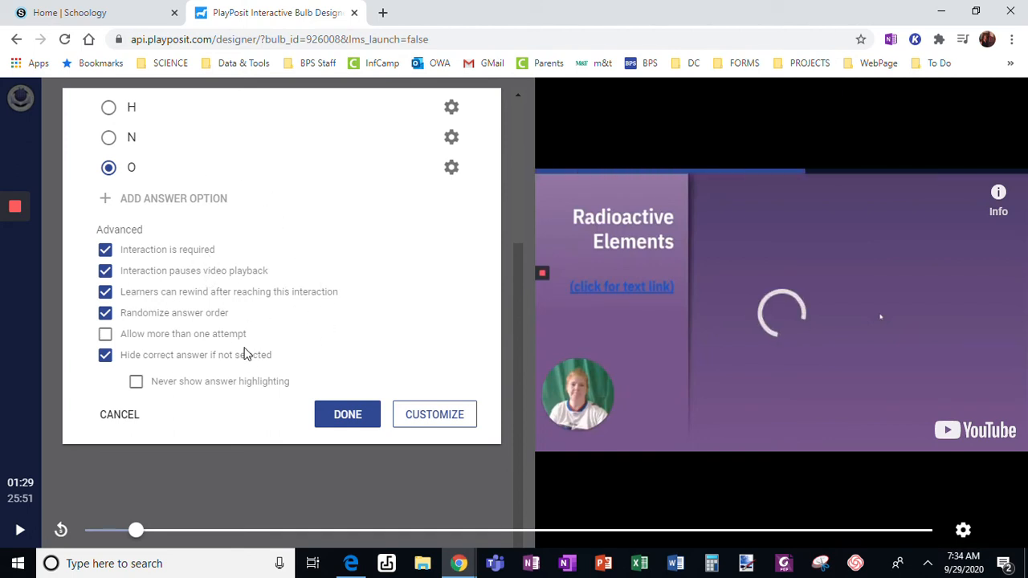
{"action": "left_click", "coordinate": [105, 356]}
{"action": "left_click", "coordinate": [105, 356]}
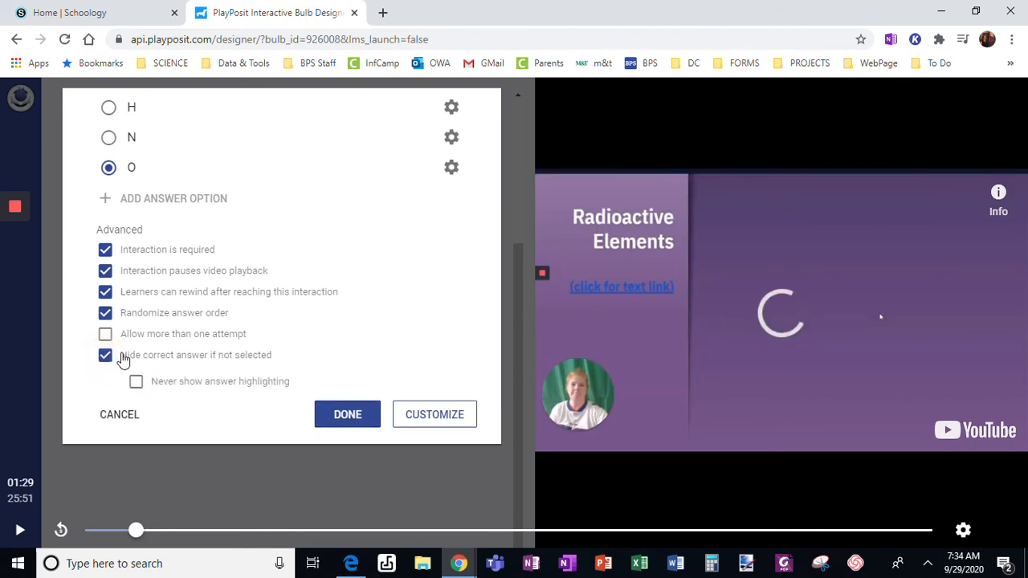
{"action": "left_click", "coordinate": [345, 414]}
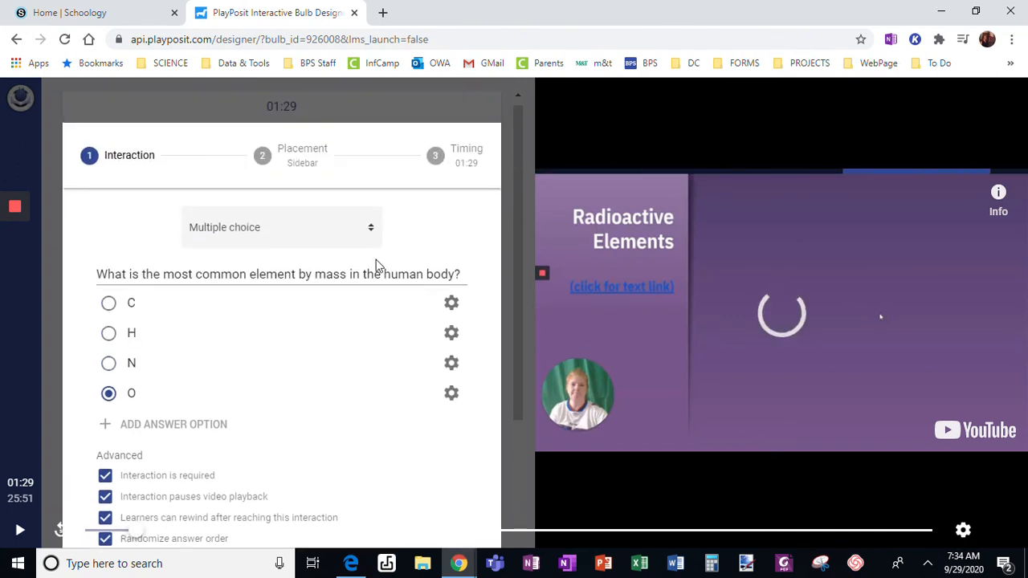
{"action": "scroll", "coordinate": [406, 365], "scroll_direction": "down", "scroll_amount": 3}
{"action": "left_click", "coordinate": [356, 365]}
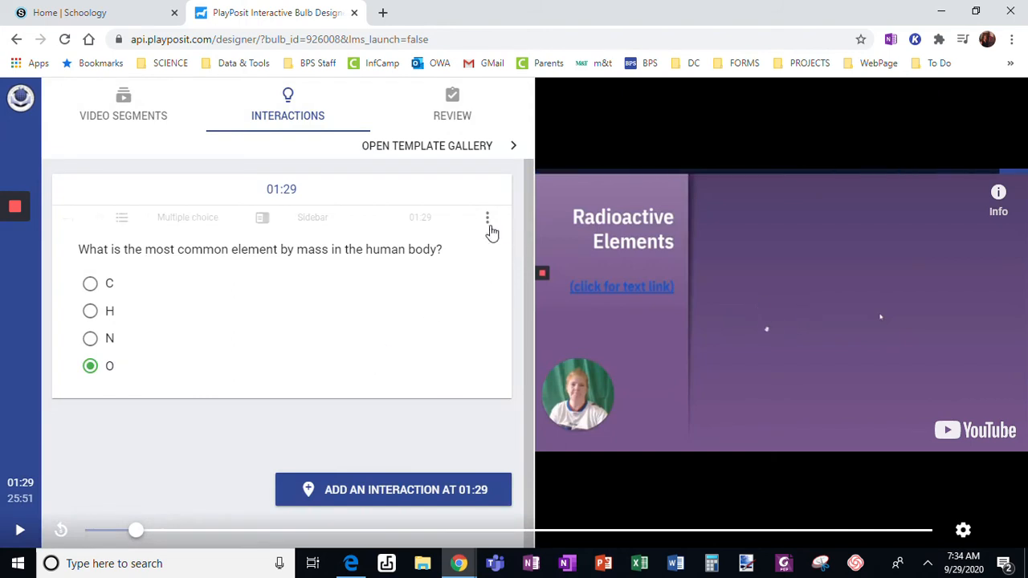
Check the point value setting of the 01:29 question and duplicate the interaction.
{"action": "left_click", "coordinate": [488, 220]}
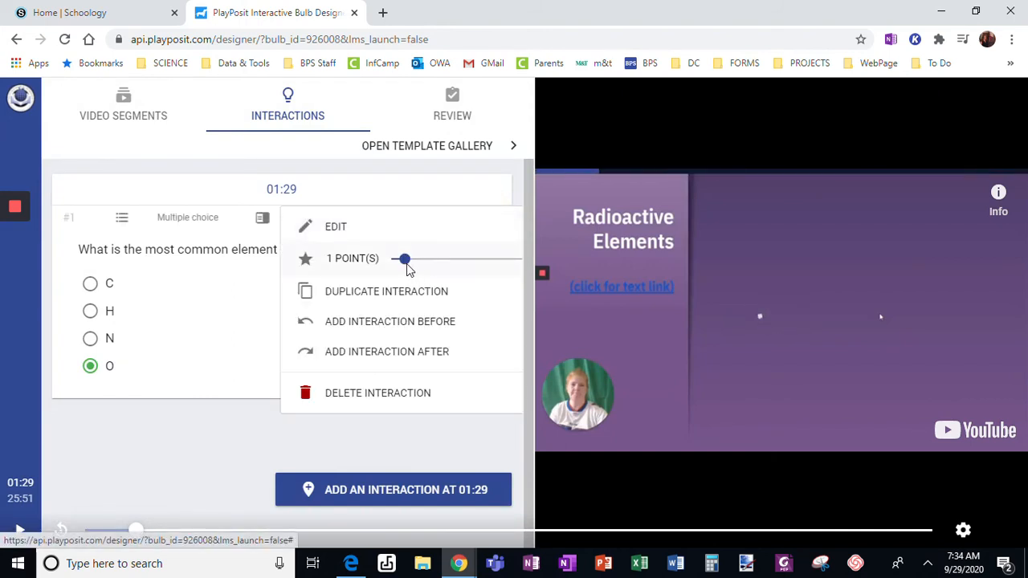
{"action": "mouse_move", "coordinate": [407, 266]}
{"action": "left_mouse_down"}
{"action": "mouse_move", "coordinate": [499, 271]}
{"action": "mouse_move", "coordinate": [409, 263]}
{"action": "left_mouse_up"}
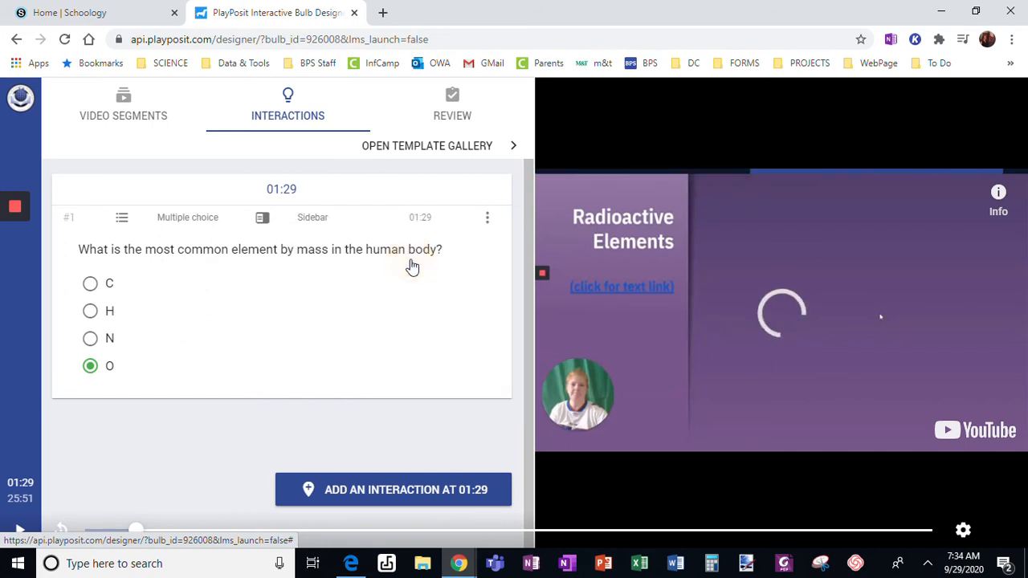
{"action": "left_click", "coordinate": [490, 224]}
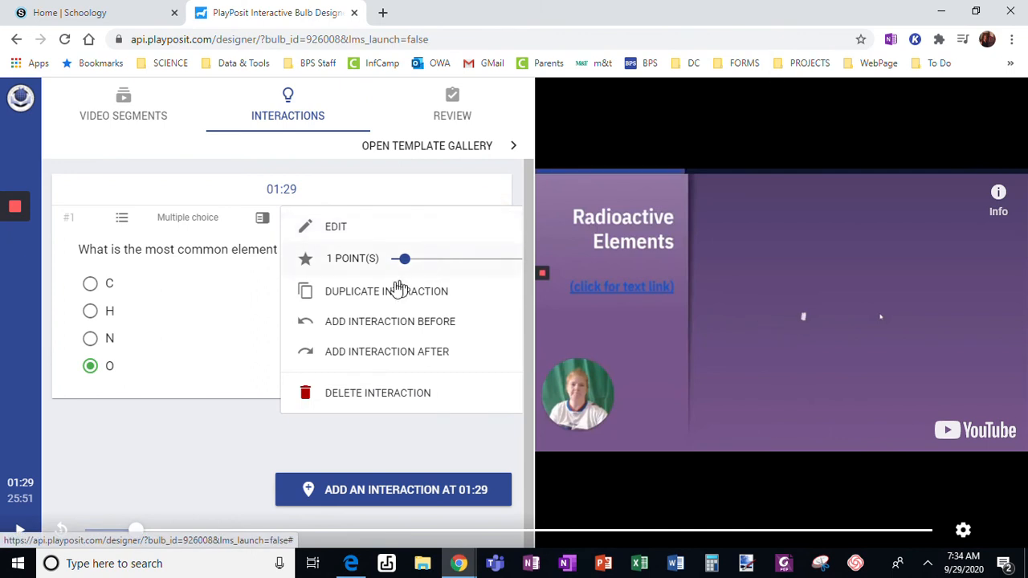
{"action": "left_click", "coordinate": [356, 293]}
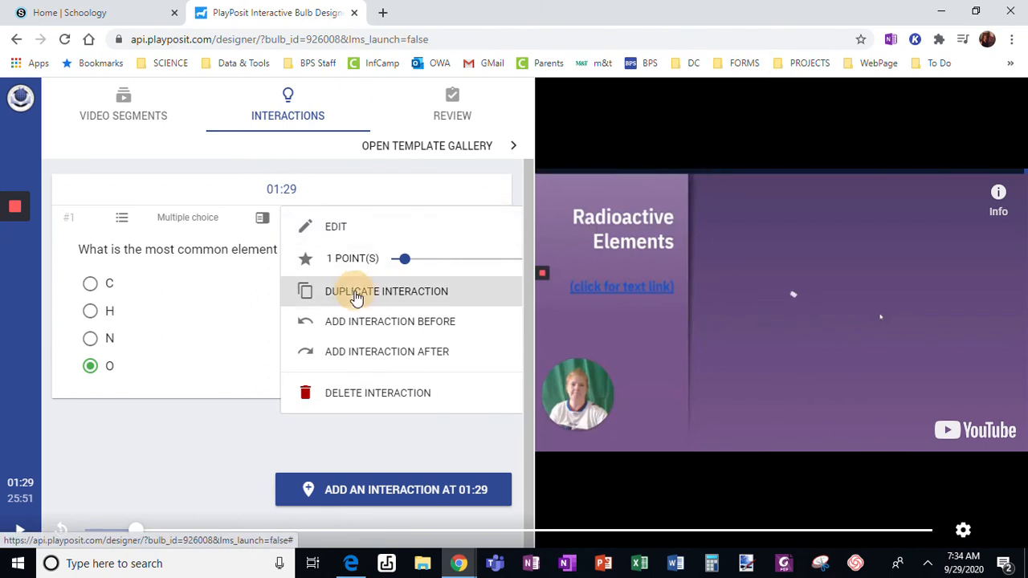
Reword the duplicated question to ask for the "least" common element and choose N as its correct answer.
{"action": "scroll", "coordinate": [337, 339], "scroll_direction": "down", "scroll_amount": 3}
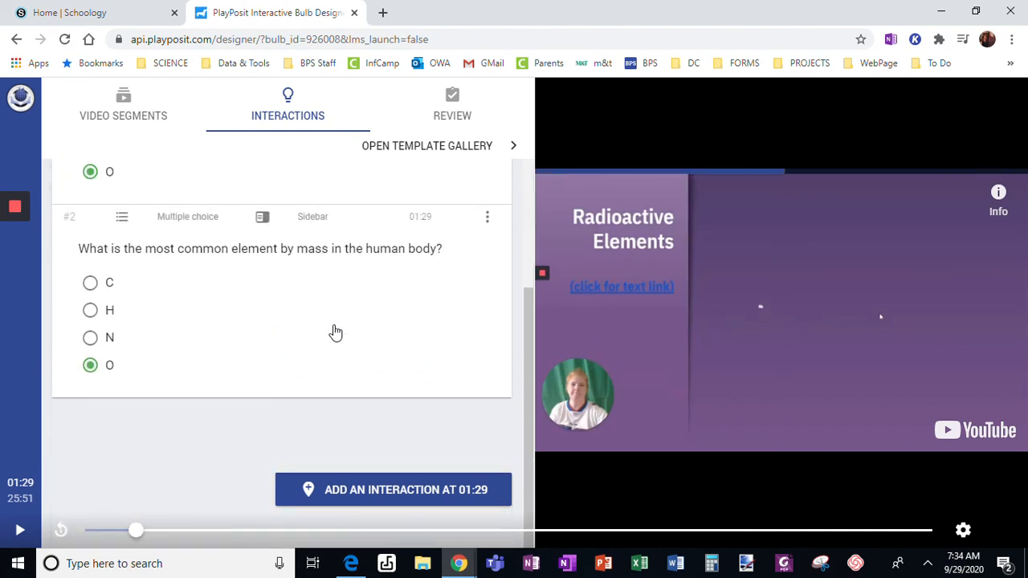
{"action": "left_click", "coordinate": [161, 252]}
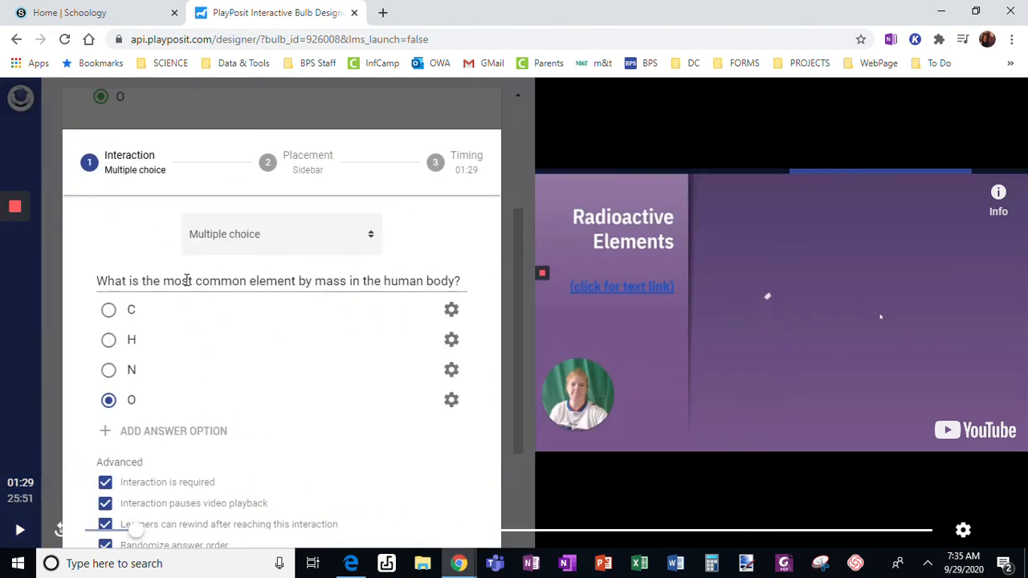
{"action": "double_click", "coordinate": [188, 280]}
{"action": "type", "text": "lea"}
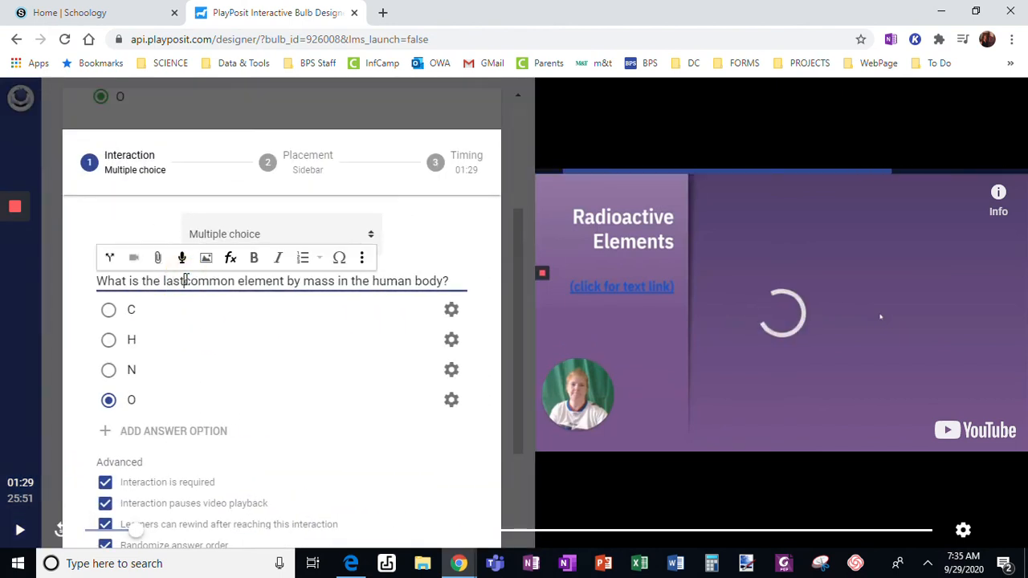
{"action": "type", "text": "st"}
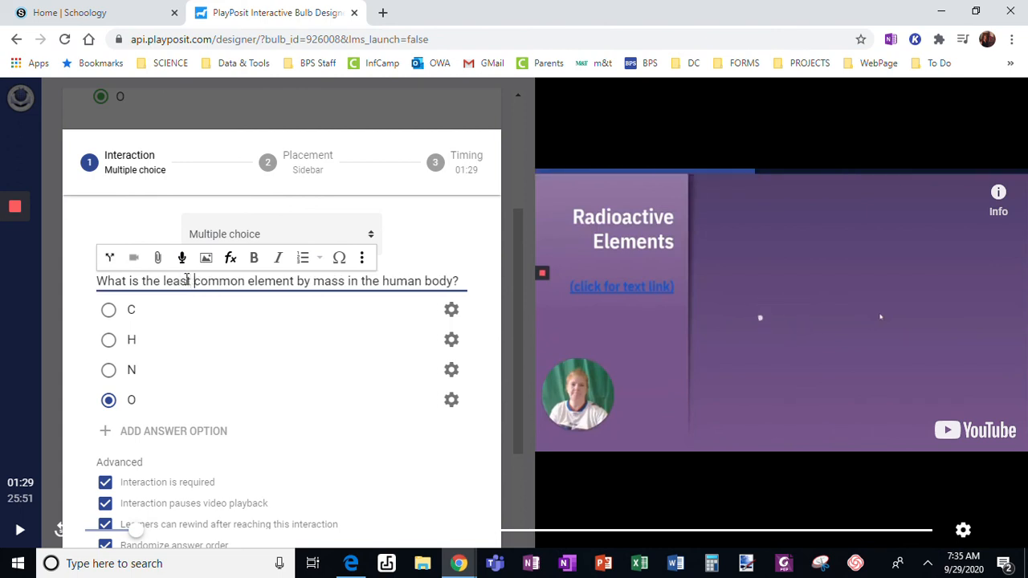
{"action": "left_click", "coordinate": [109, 370]}
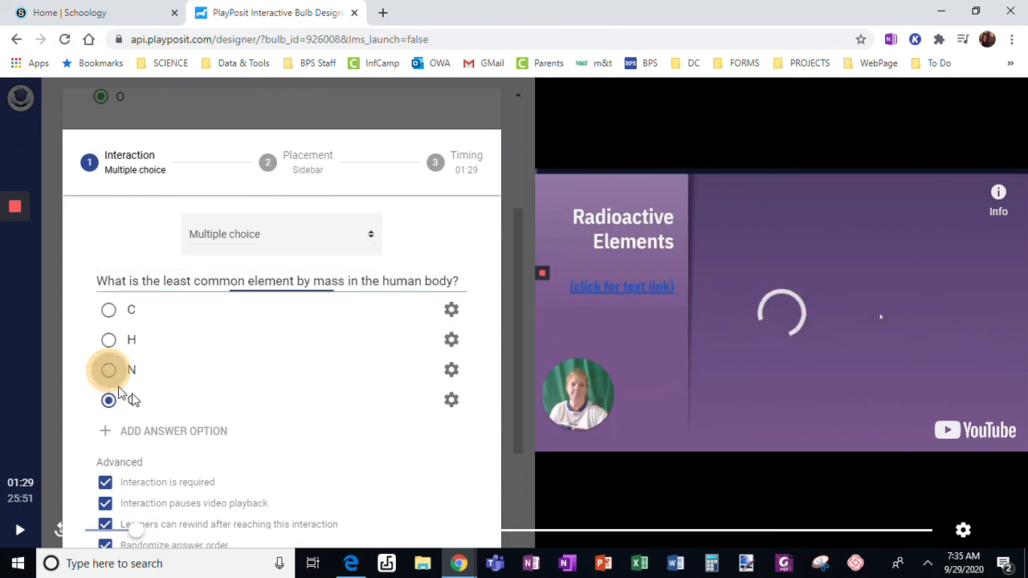
Review the advanced options of the "least common element" question and finish editing it.
{"action": "scroll", "coordinate": [278, 358], "scroll_direction": "down", "scroll_amount": 1}
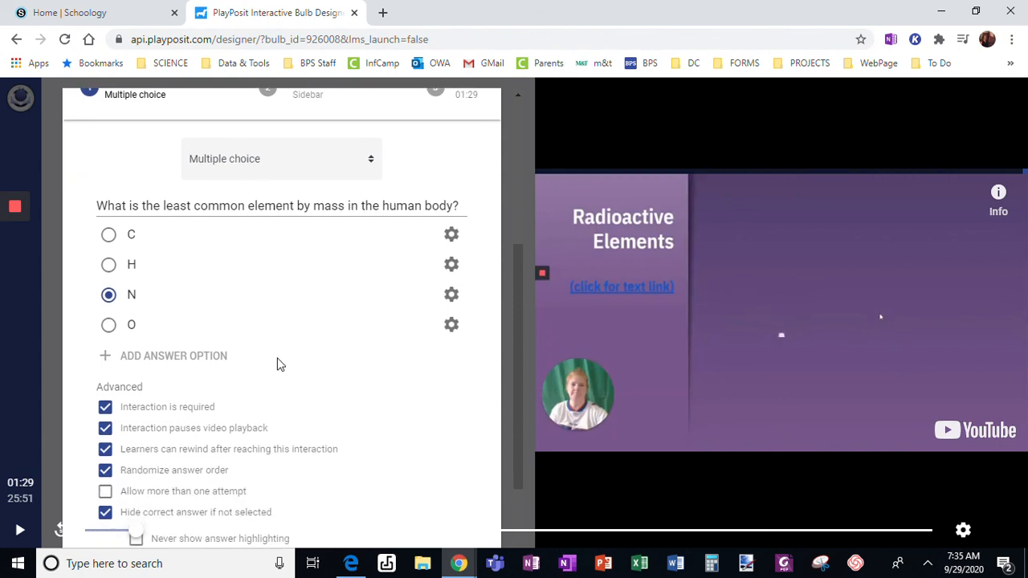
{"action": "scroll", "coordinate": [337, 356], "scroll_direction": "down", "scroll_amount": 3}
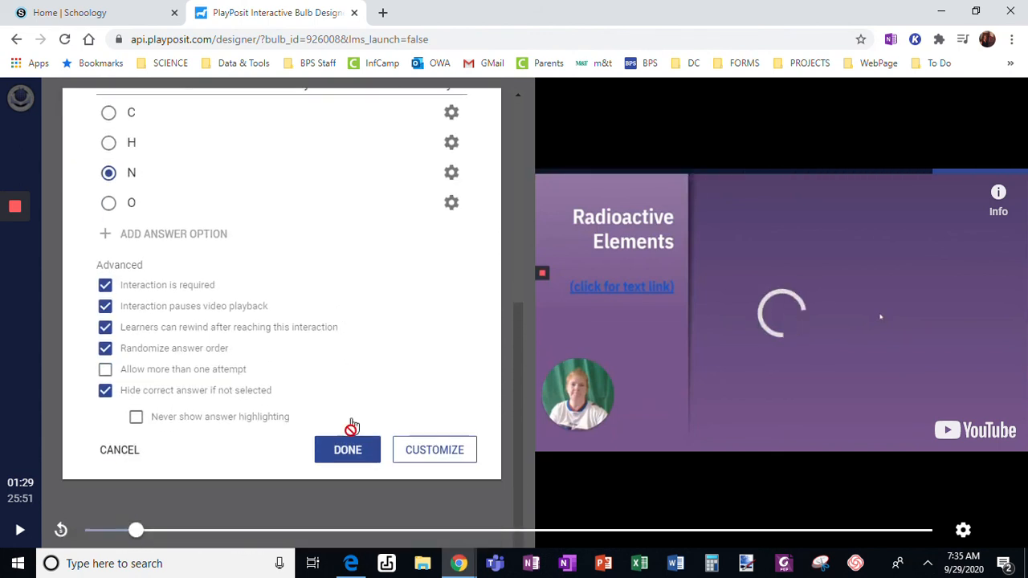
{"action": "left_click", "coordinate": [347, 373]}
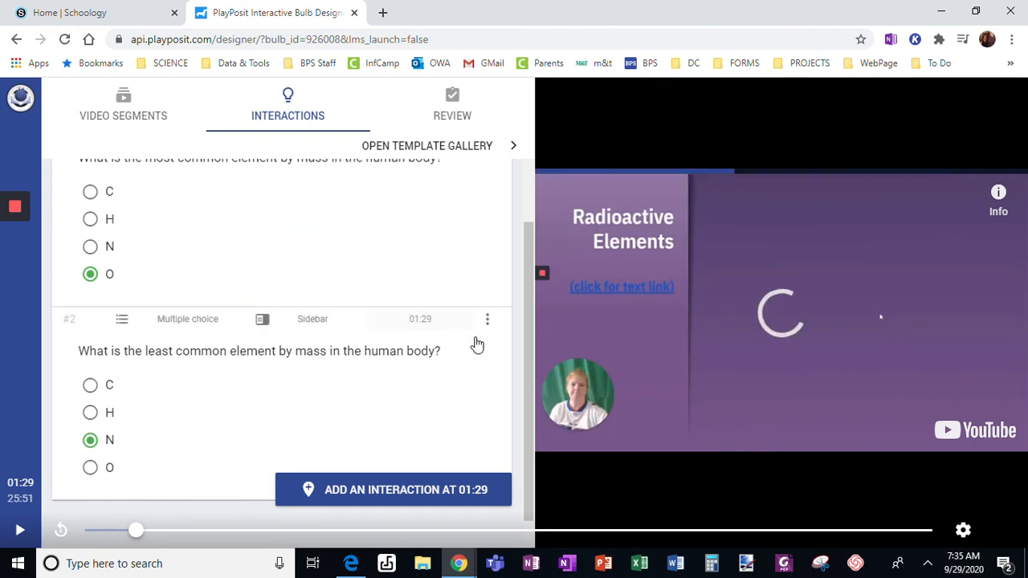
Show the actions available for the second 01:29 question and look over the grouped interactions from the beginning of the list.
{"action": "left_click", "coordinate": [485, 321]}
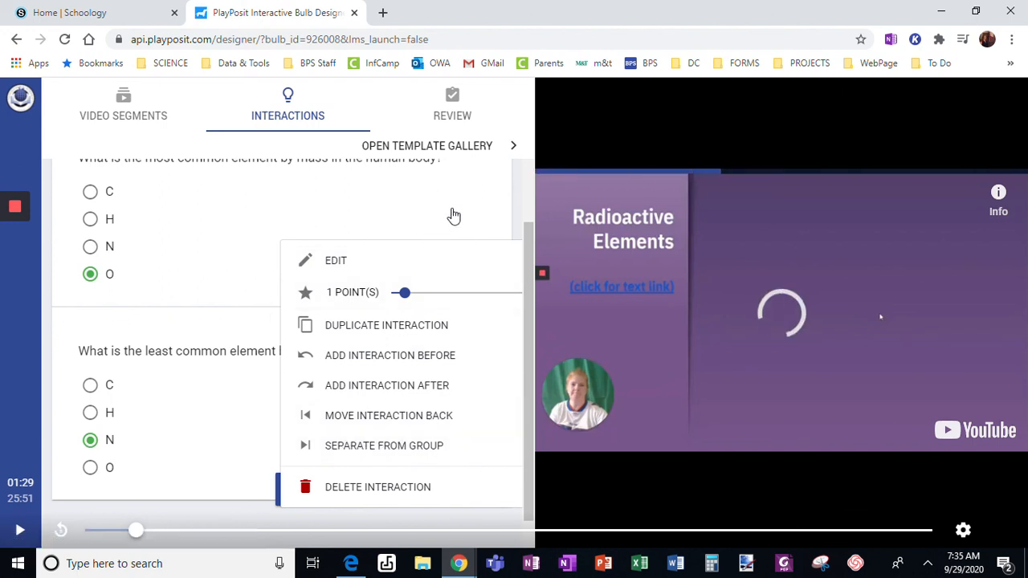
{"action": "left_click_drag", "start_coordinate": [525, 236], "coordinate": [535, 172]}
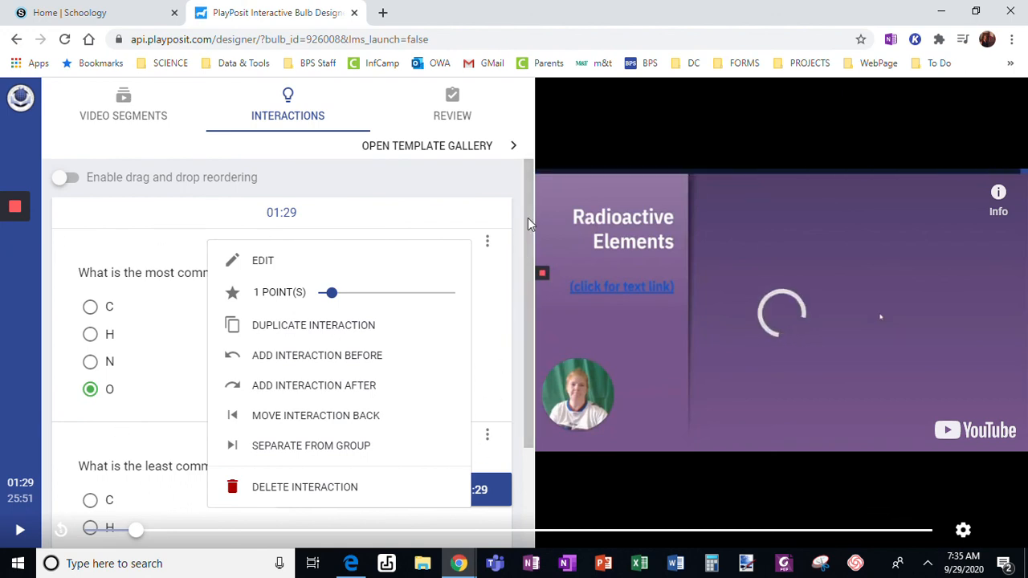
{"action": "left_click_drag", "start_coordinate": [529, 224], "coordinate": [518, 170]}
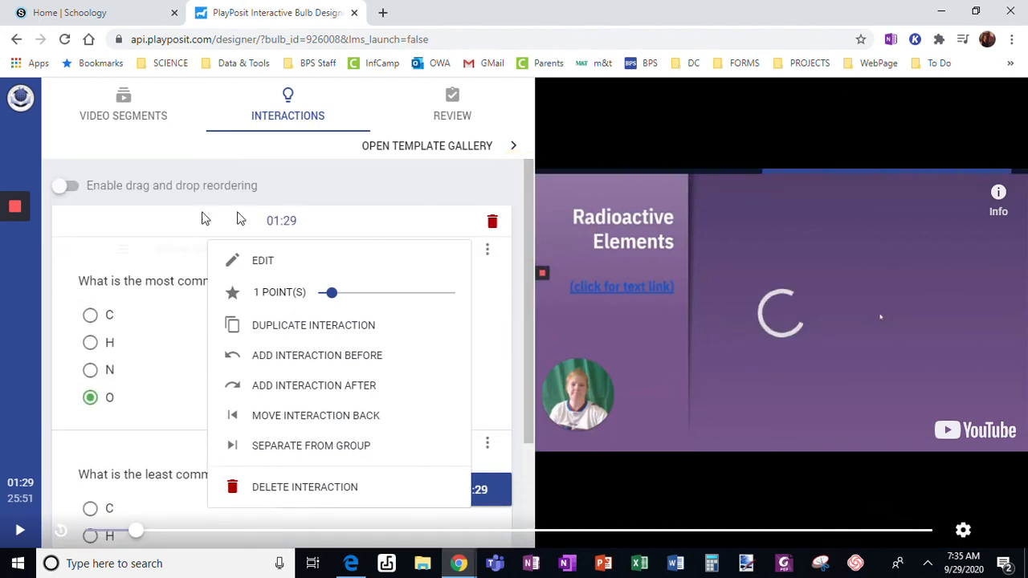